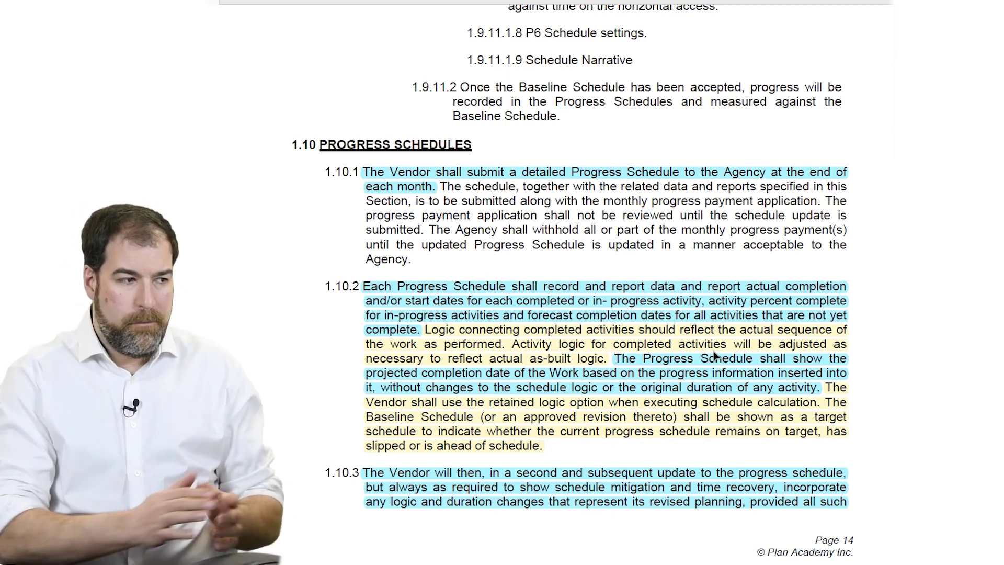
{"action": "scroll", "coordinate": [716, 355], "scroll_direction": "down", "scroll_amount": 10}
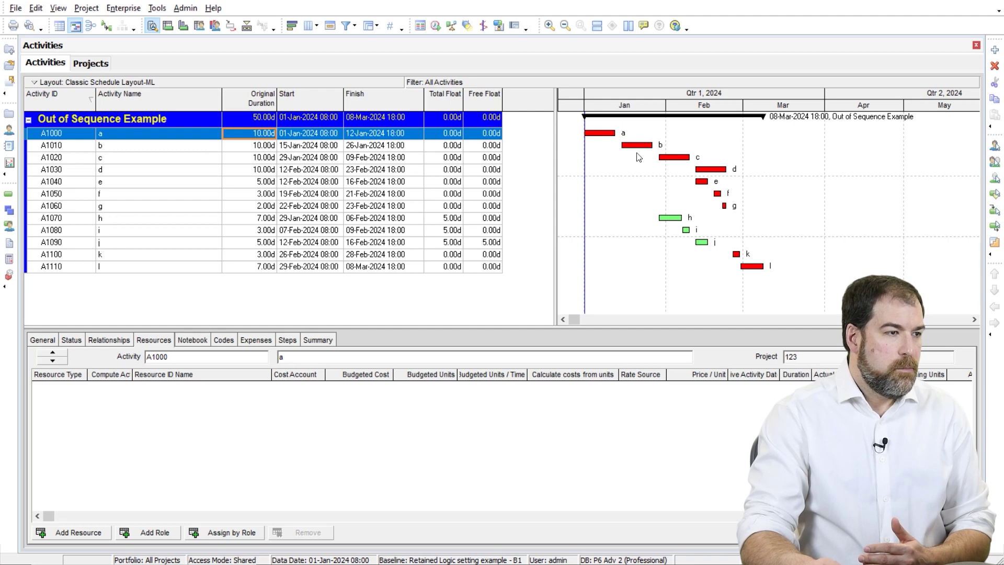
Mark activity A1010 as started and finished, and mark activity A1020 as started, on their planned dates
{"action": "left_click", "coordinate": [205, 143]}
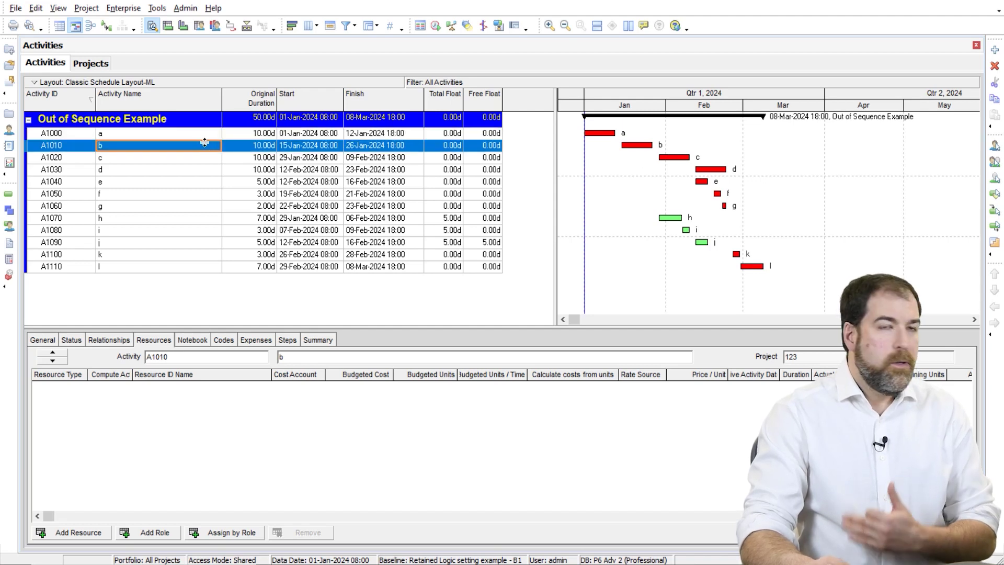
{"action": "left_click", "coordinate": [75, 340]}
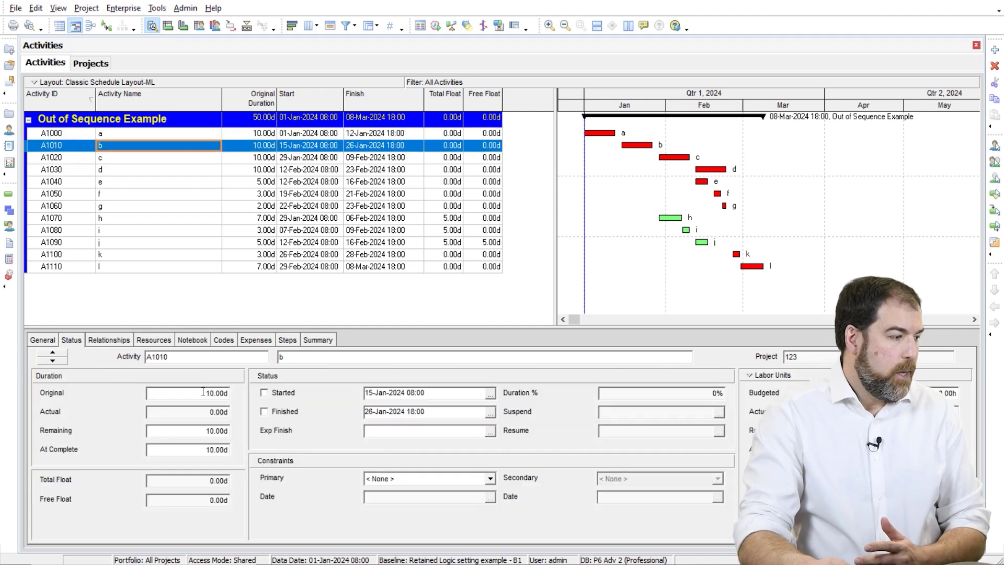
{"action": "left_click", "coordinate": [276, 415]}
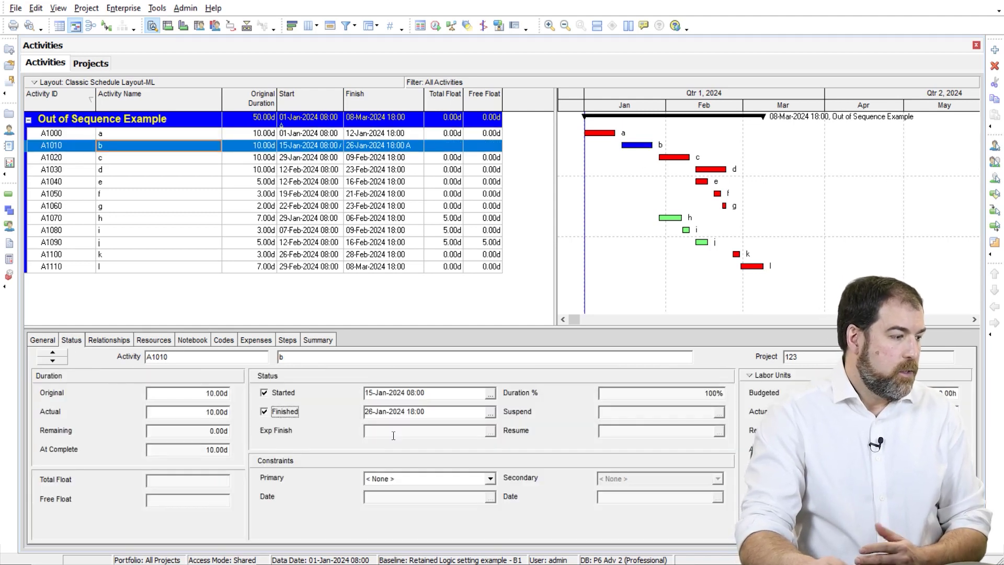
{"action": "left_click", "coordinate": [179, 160]}
{"action": "left_click", "coordinate": [270, 394]}
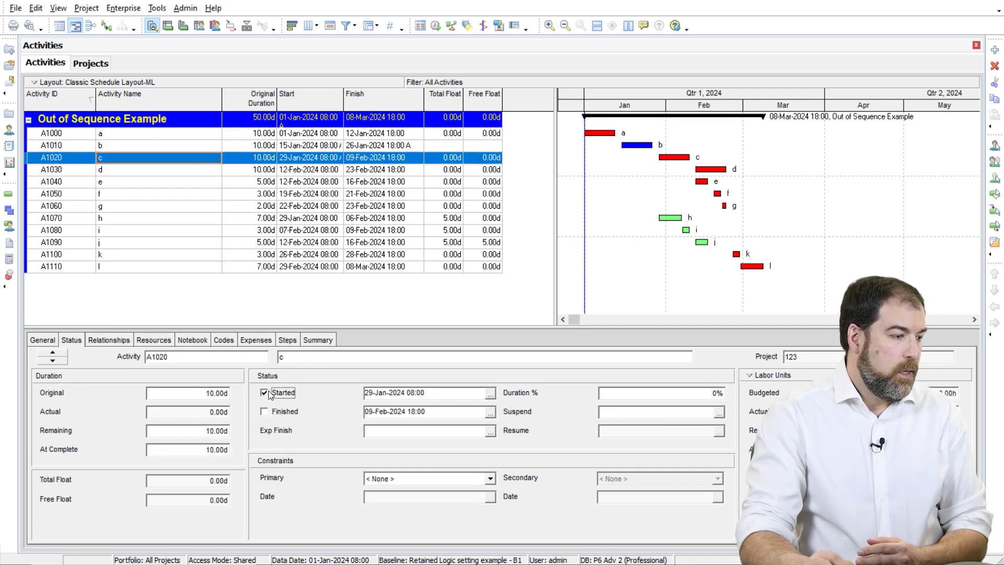
Schedule the project with a data date of 01-Feb-2024 08:00 applied to all open projects
{"action": "left_click", "coordinate": [436, 25]}
{"action": "left_click", "coordinate": [426, 253]}
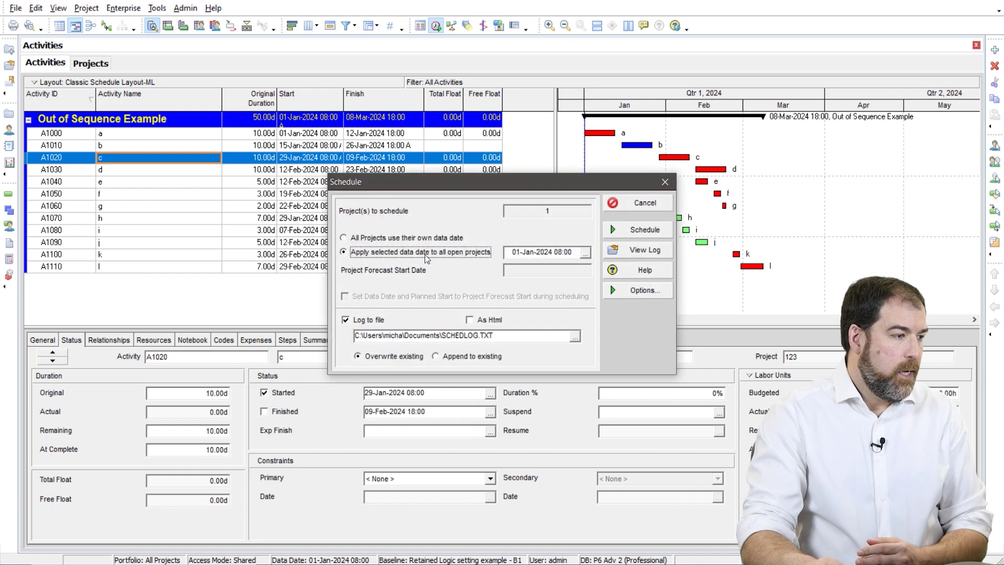
{"action": "left_click", "coordinate": [586, 254]}
{"action": "left_click", "coordinate": [667, 276]}
{"action": "left_click", "coordinate": [615, 314]}
{"action": "left_click", "coordinate": [573, 473]}
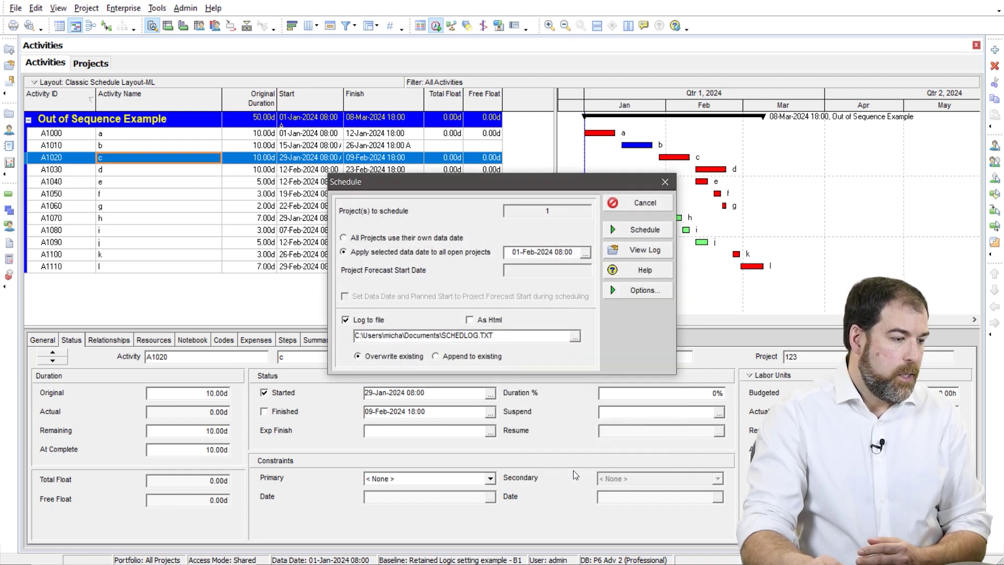
{"action": "left_click", "coordinate": [646, 231]}
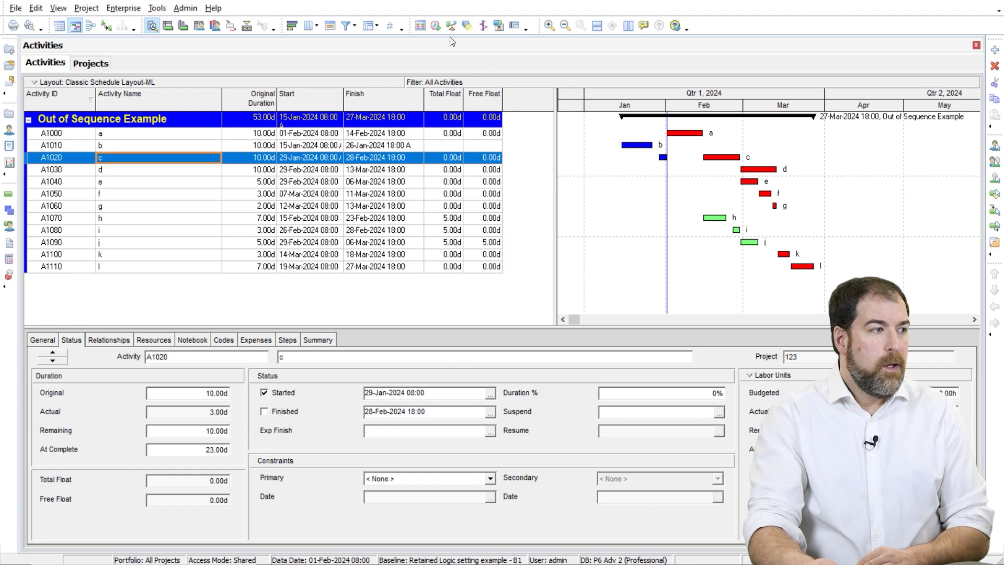
Open the scheduling log and examine the out-of-sequence activities listed among its warnings
{"action": "left_click", "coordinate": [434, 29]}
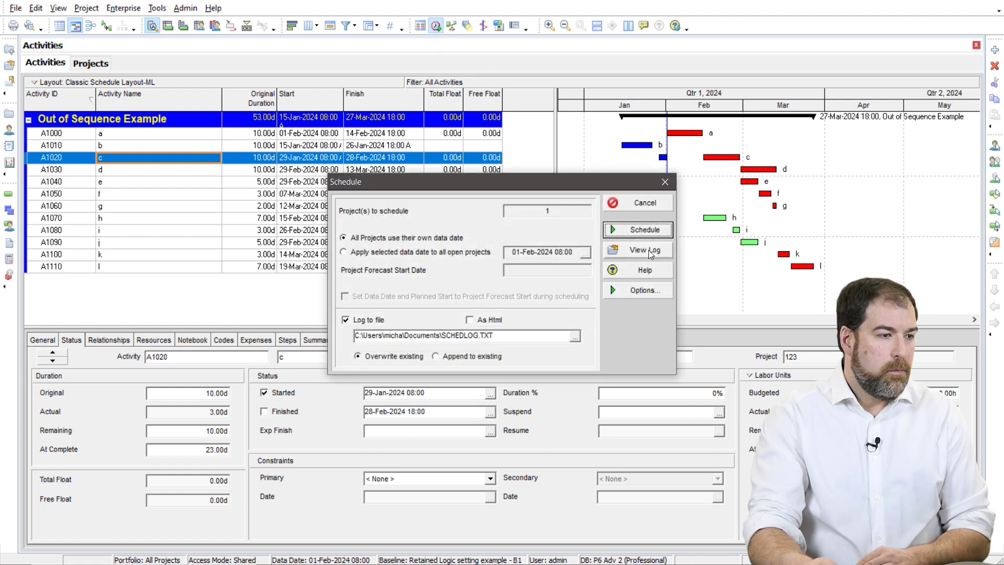
{"action": "left_click", "coordinate": [650, 253]}
{"action": "scroll", "coordinate": [211, 226], "scroll_direction": "down", "scroll_amount": 10}
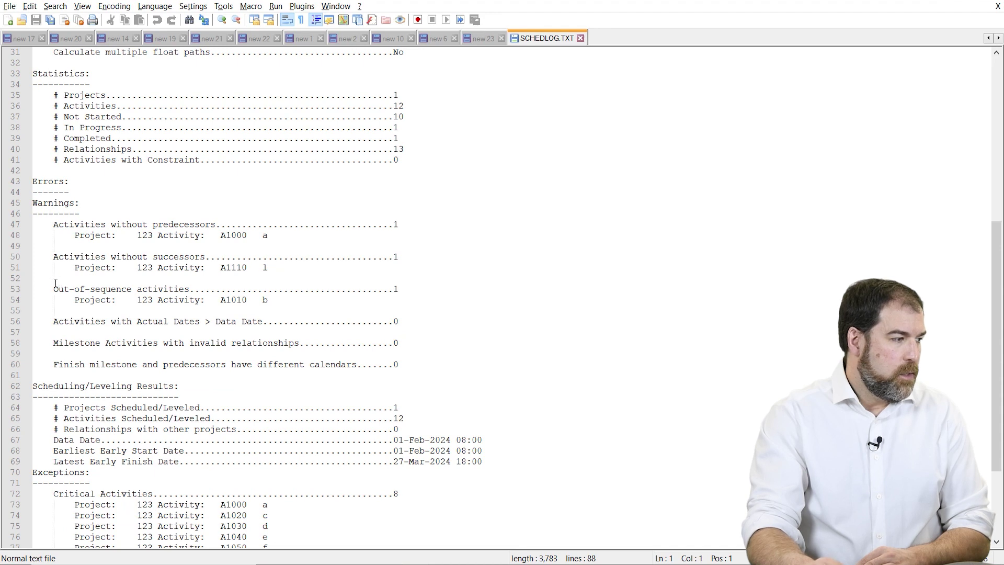
{"action": "left_click_drag", "start_coordinate": [53, 288], "coordinate": [270, 302]}
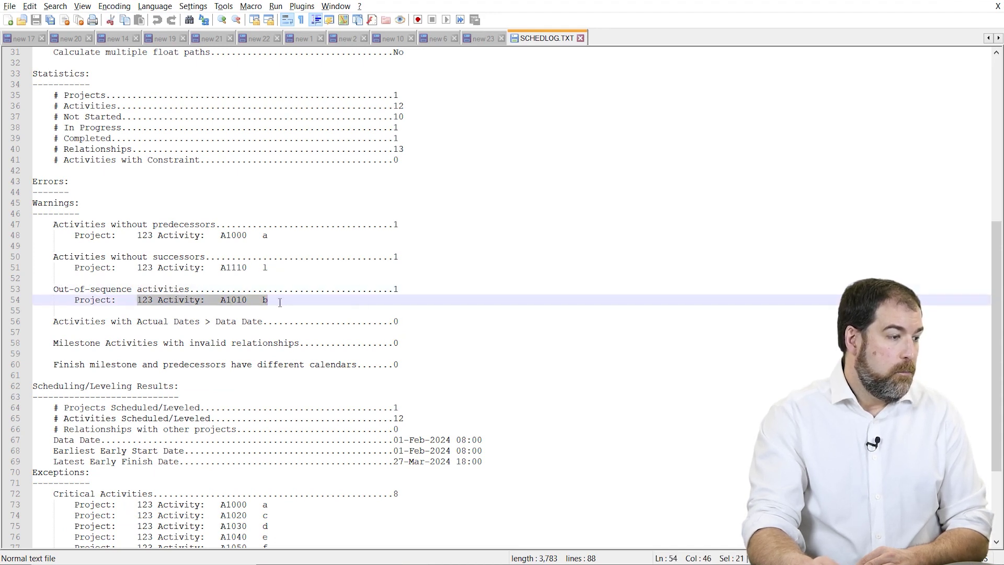
{"action": "left_click", "coordinate": [282, 305]}
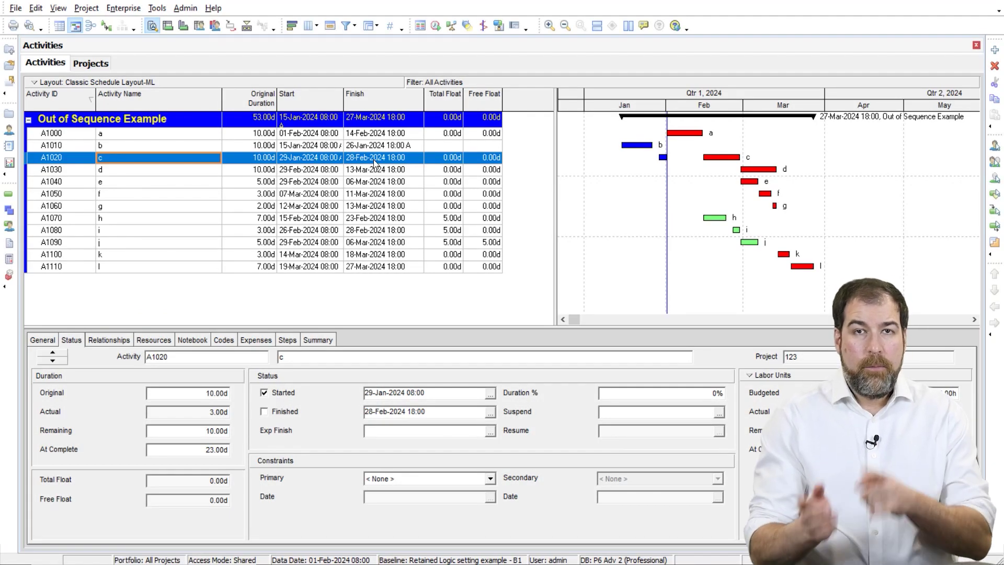
Mark activity A1020 as finished on 31-Jan-2024 18:00 and reschedule the project
{"action": "left_click", "coordinate": [264, 412]}
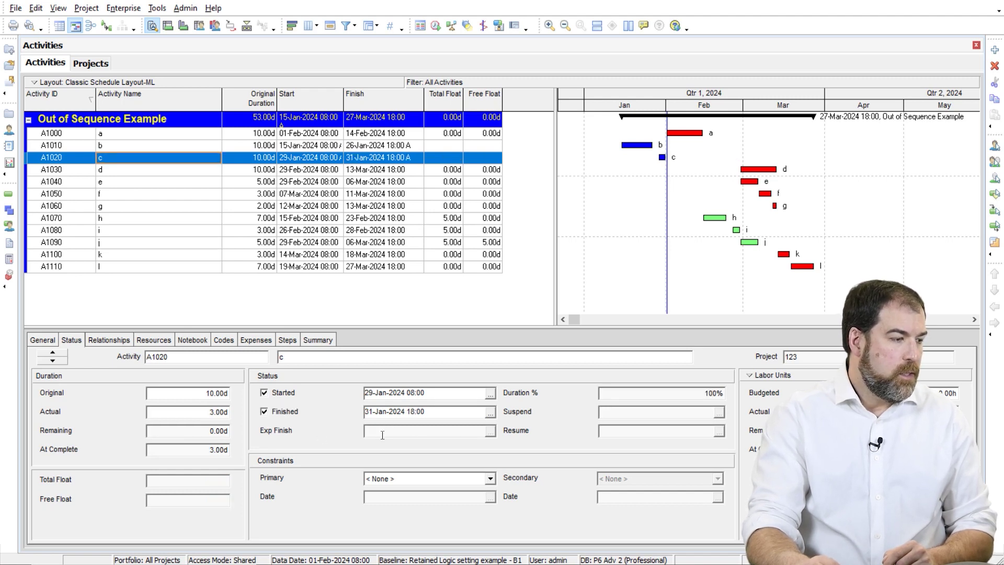
{"action": "left_click", "coordinate": [436, 25]}
{"action": "left_click", "coordinate": [645, 230]}
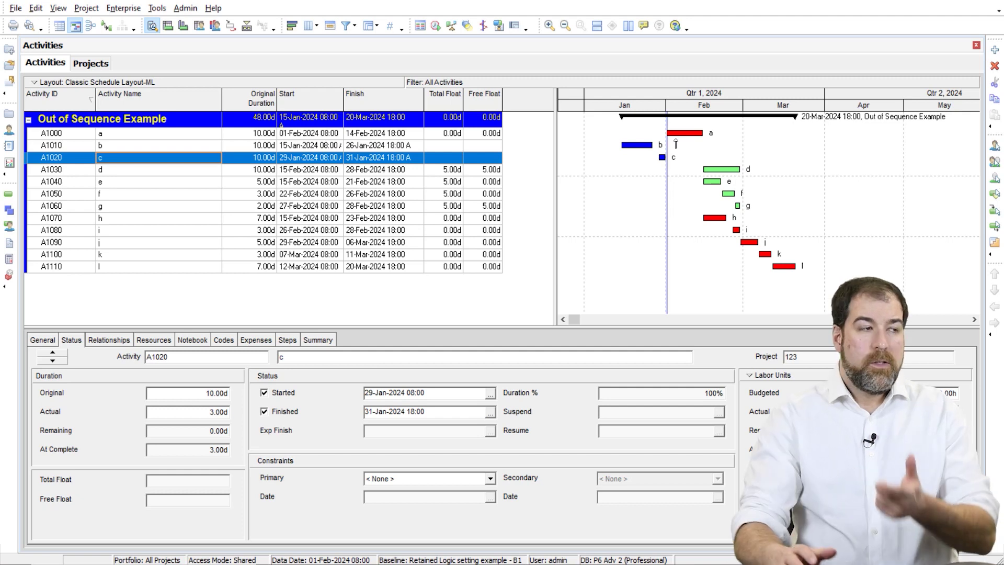
Set progressed activities to use Progress Override, save the changed scheduling options and reschedule the project
{"action": "left_click", "coordinate": [437, 27]}
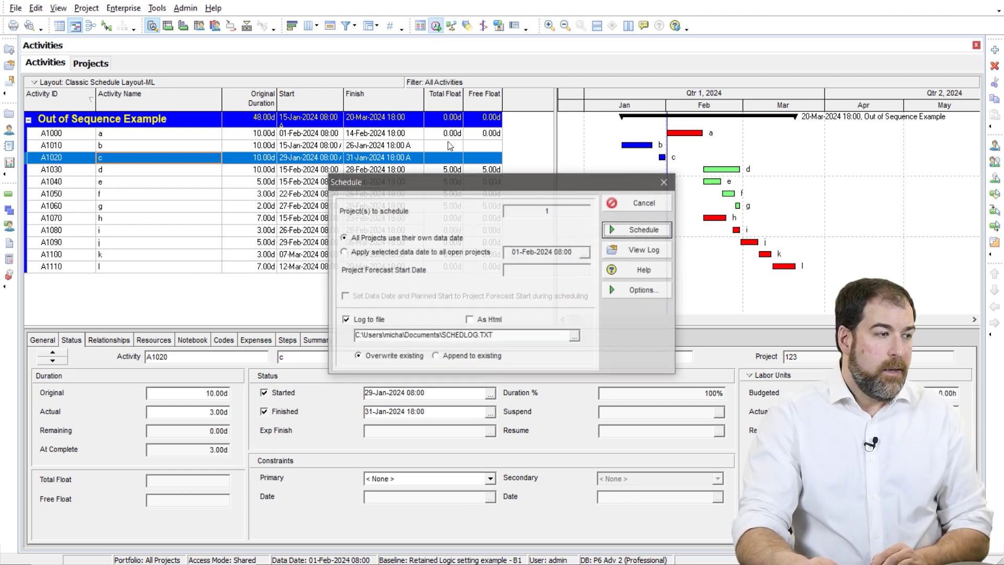
{"action": "left_click", "coordinate": [635, 295]}
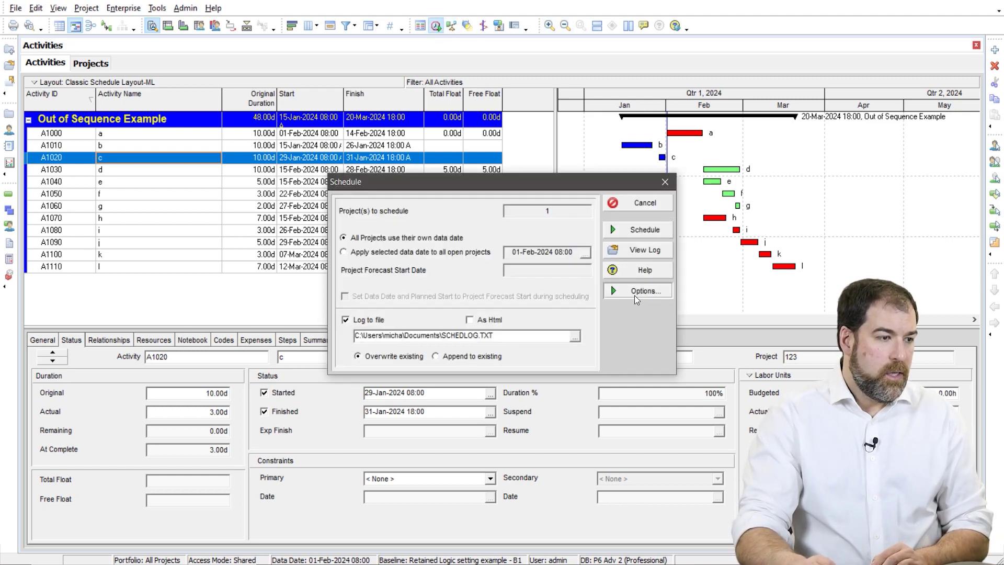
{"action": "left_click", "coordinate": [424, 258]}
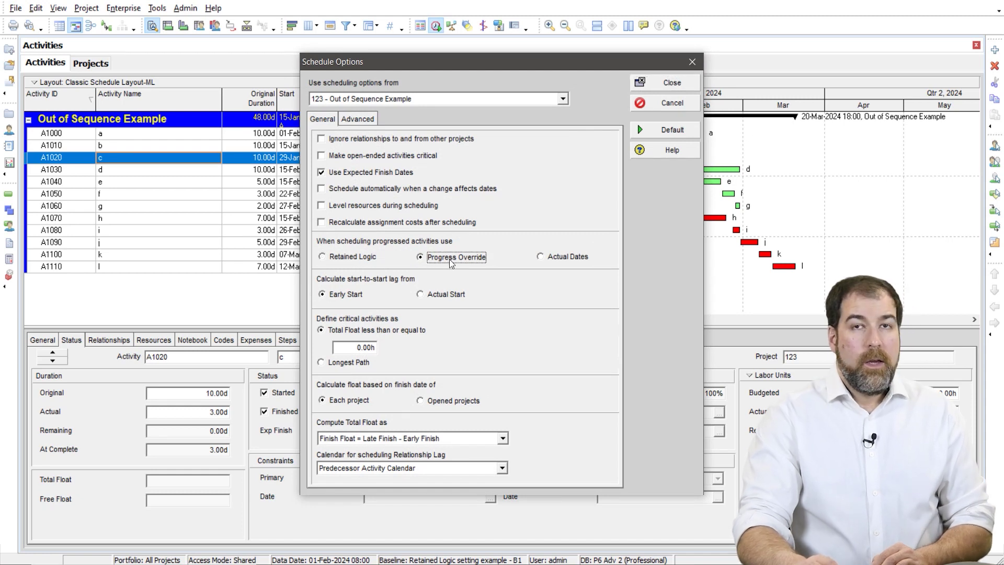
{"action": "left_click", "coordinate": [663, 83]}
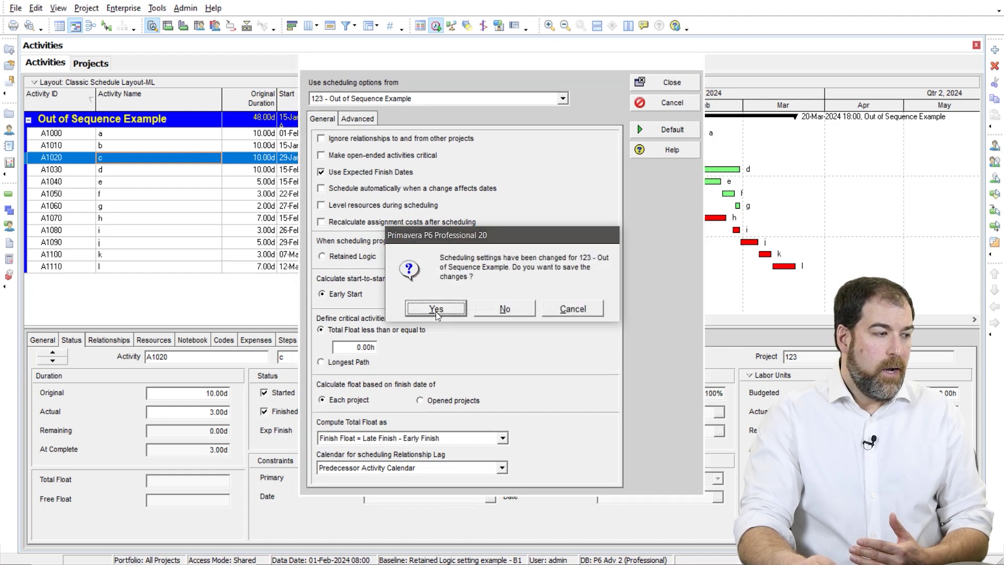
{"action": "left_click", "coordinate": [435, 309]}
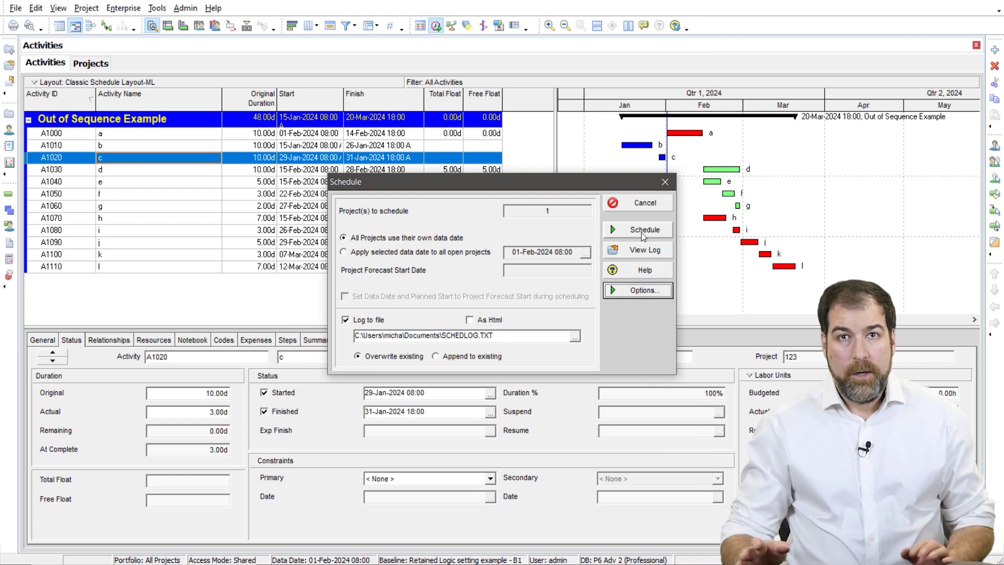
{"action": "left_click", "coordinate": [642, 235]}
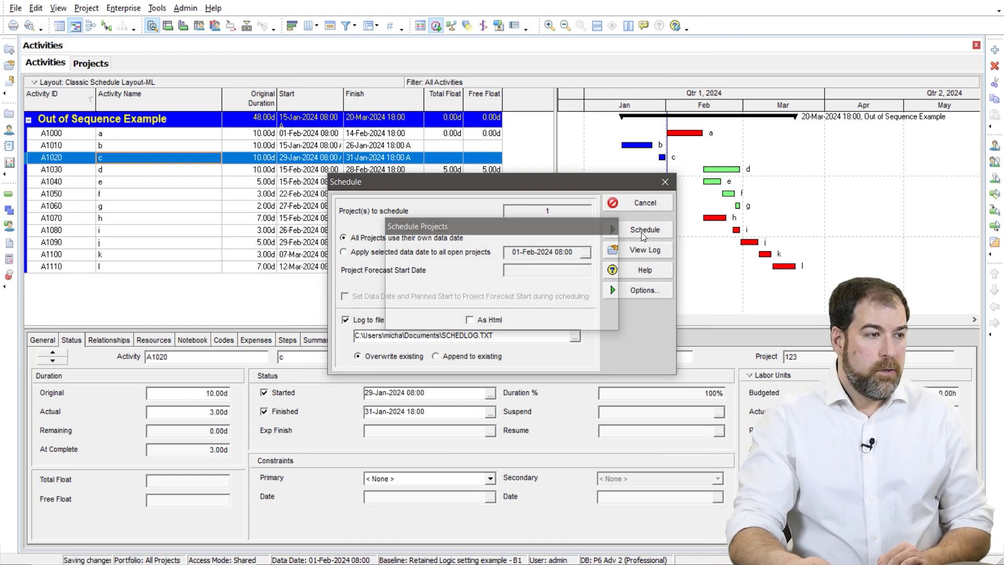
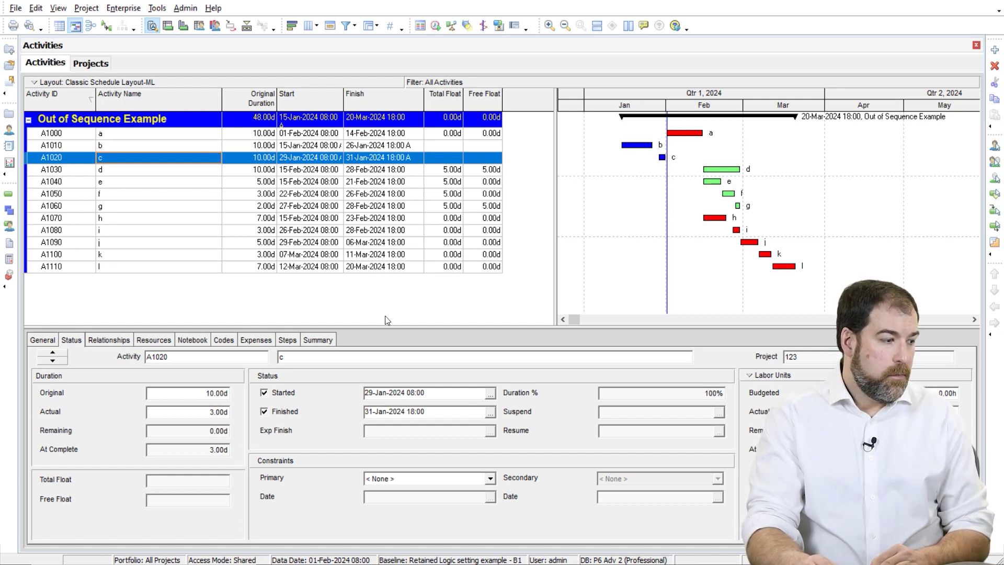
Assign activity A1000 as a successor of activity A1020
{"action": "left_click", "coordinate": [110, 341]}
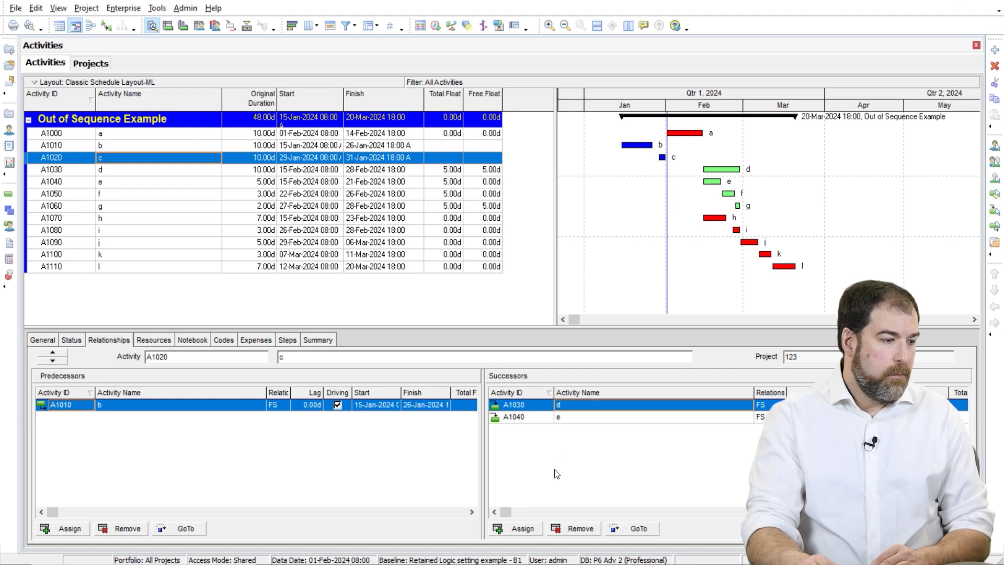
{"action": "left_click", "coordinate": [515, 530]}
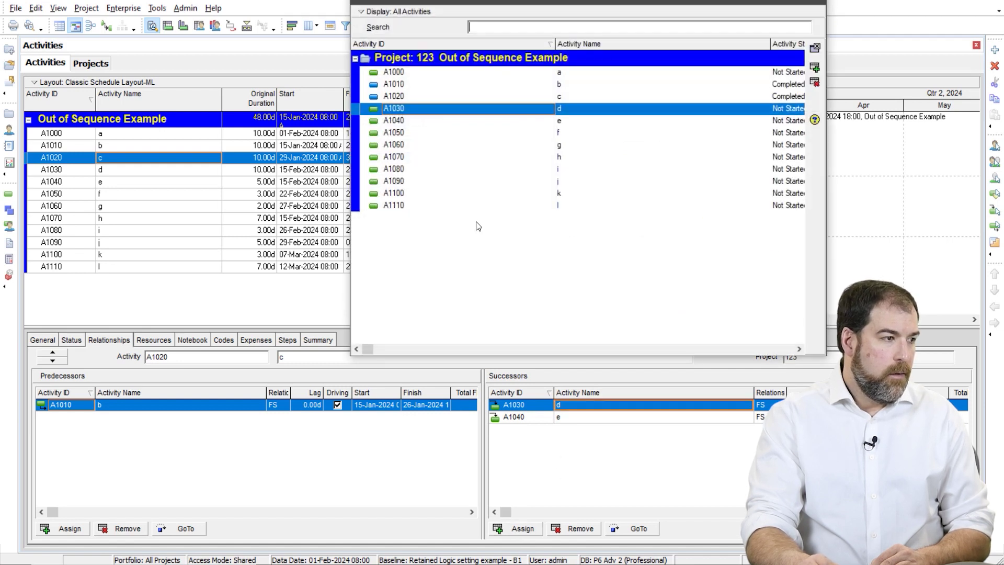
{"action": "left_click", "coordinate": [440, 75]}
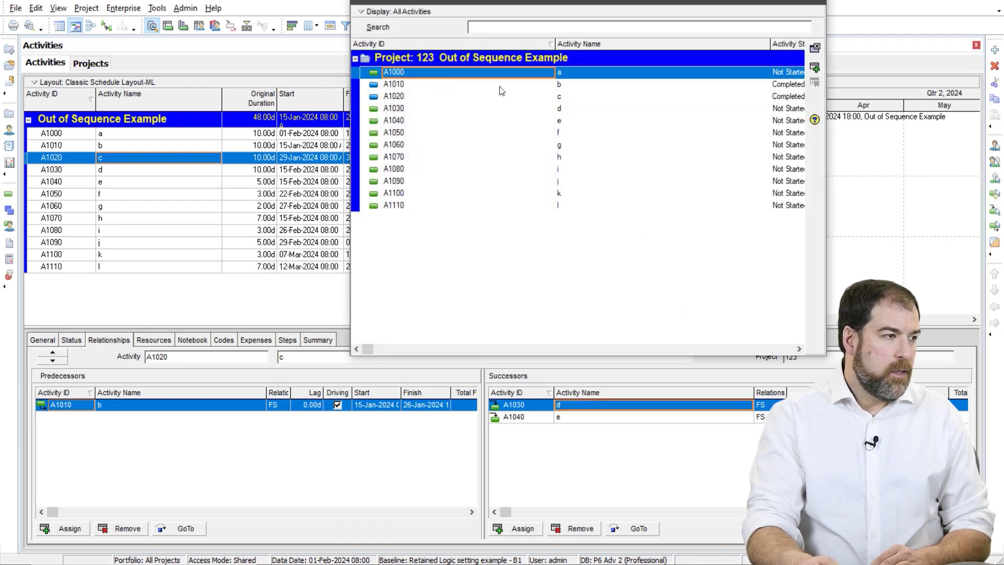
{"action": "left_click", "coordinate": [817, 68]}
{"action": "left_click", "coordinate": [816, 48]}
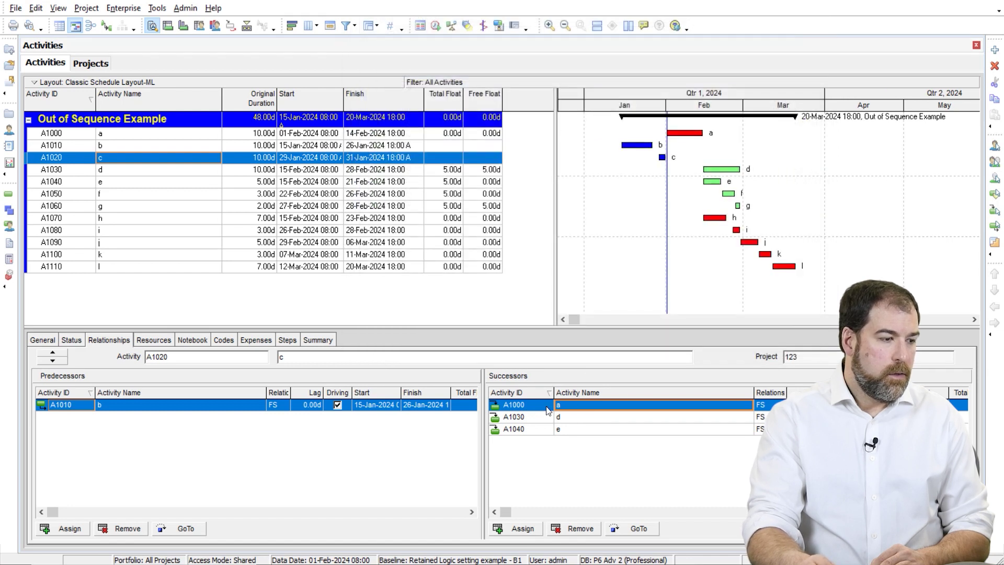
Remove A1030 and A1040 from the successors of activity A1020
{"action": "left_click", "coordinate": [591, 415]}
{"action": "left_click", "coordinate": [590, 429], "text": "shift"}
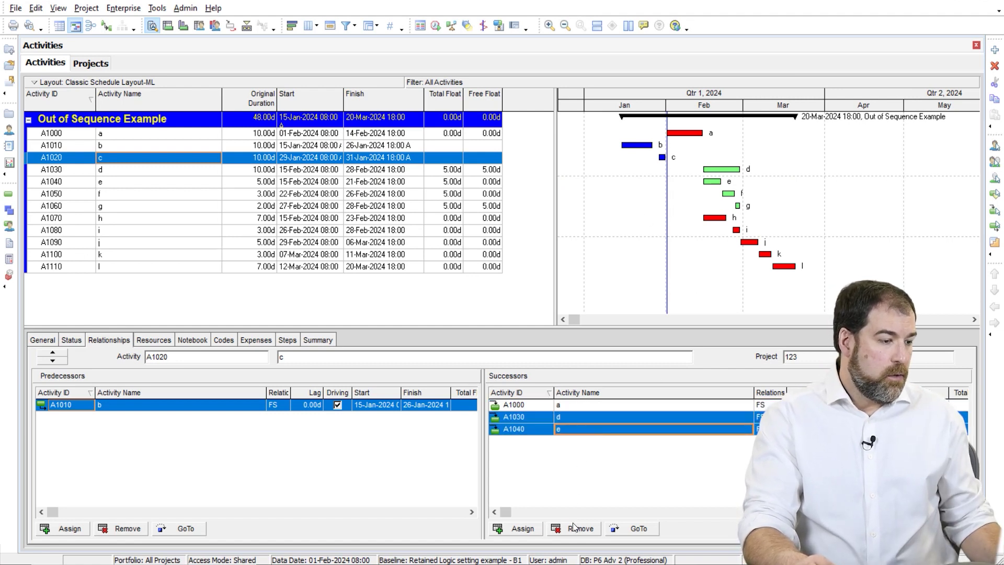
{"action": "left_click", "coordinate": [573, 528]}
{"action": "left_click", "coordinate": [471, 306]}
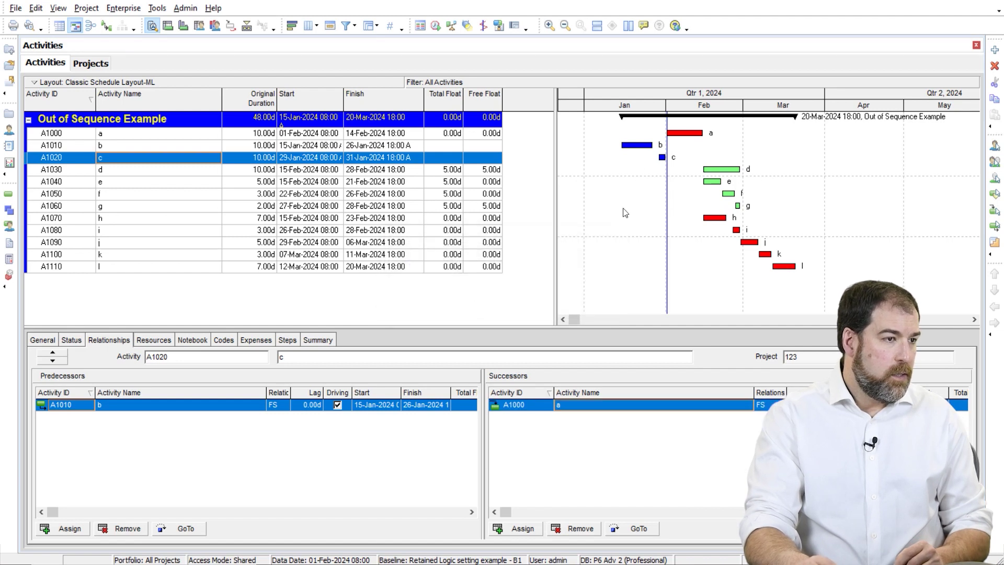
Remove A1010 from the successors of activity A1000
{"action": "left_click", "coordinate": [401, 133]}
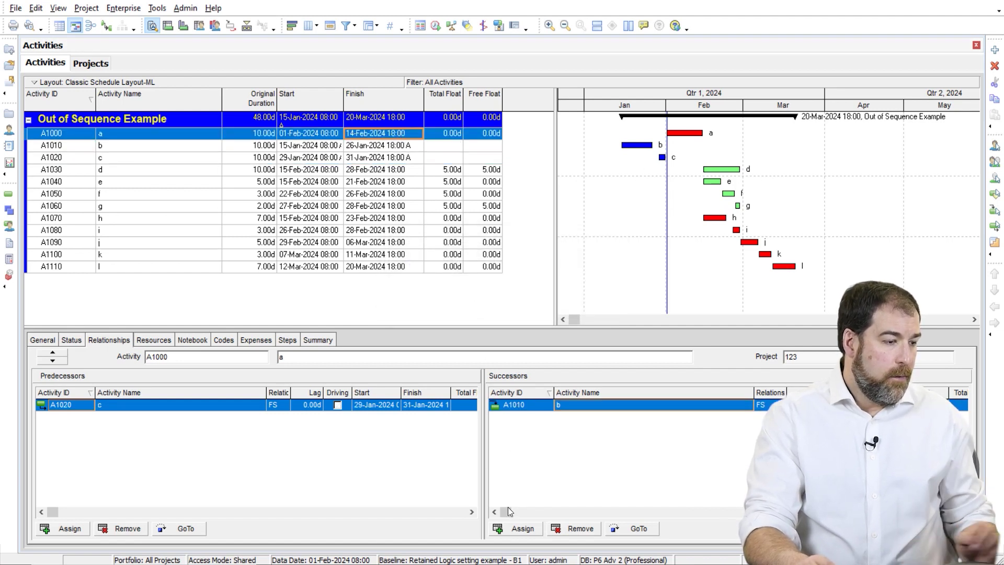
{"action": "left_click", "coordinate": [572, 528]}
{"action": "left_click", "coordinate": [470, 306]}
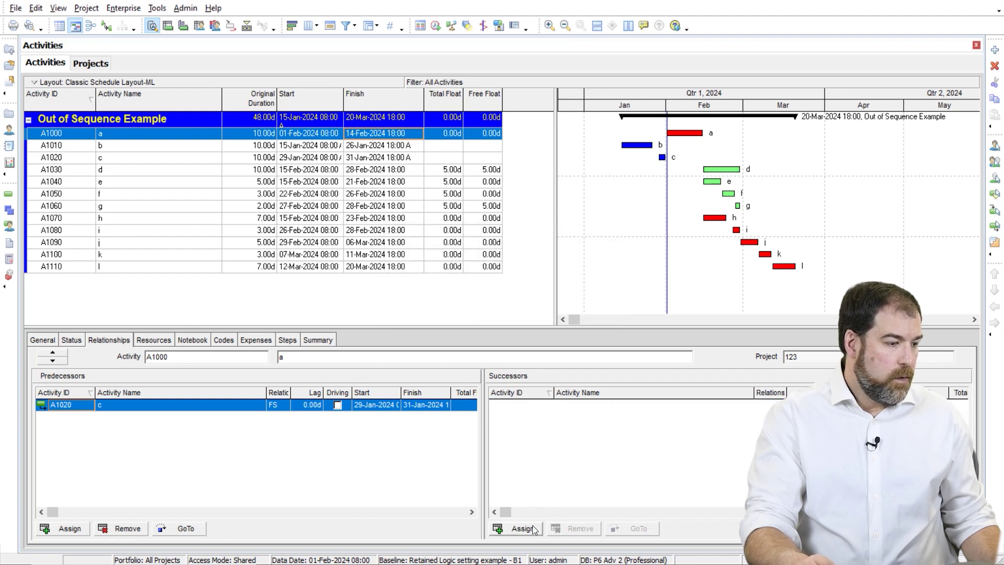
Assign A1030 and A1040 as the successors of activity A1000 and reschedule the project
{"action": "left_click", "coordinate": [531, 530]}
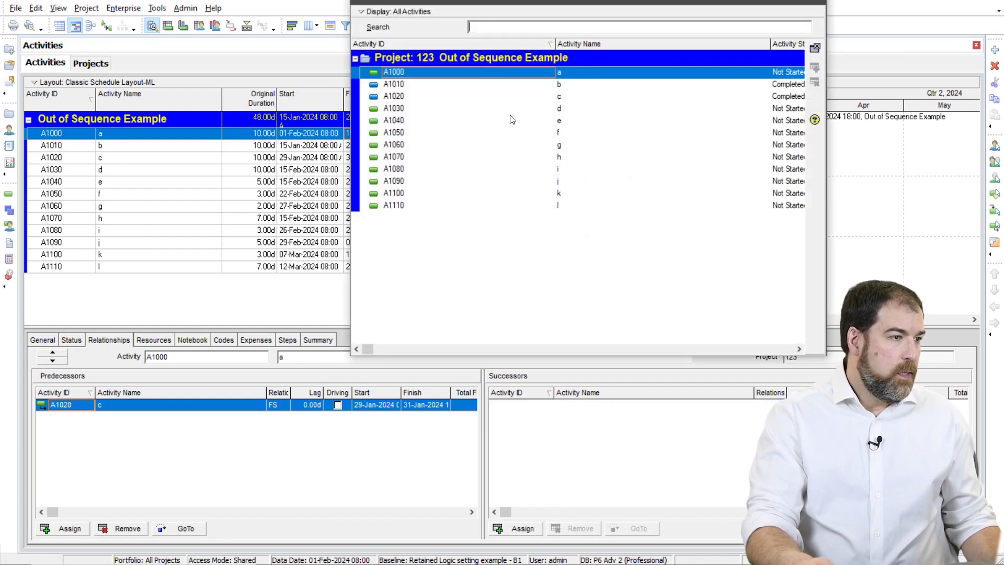
{"action": "left_click", "coordinate": [513, 109]}
{"action": "double_click", "coordinate": [513, 108]}
{"action": "double_click", "coordinate": [505, 129]}
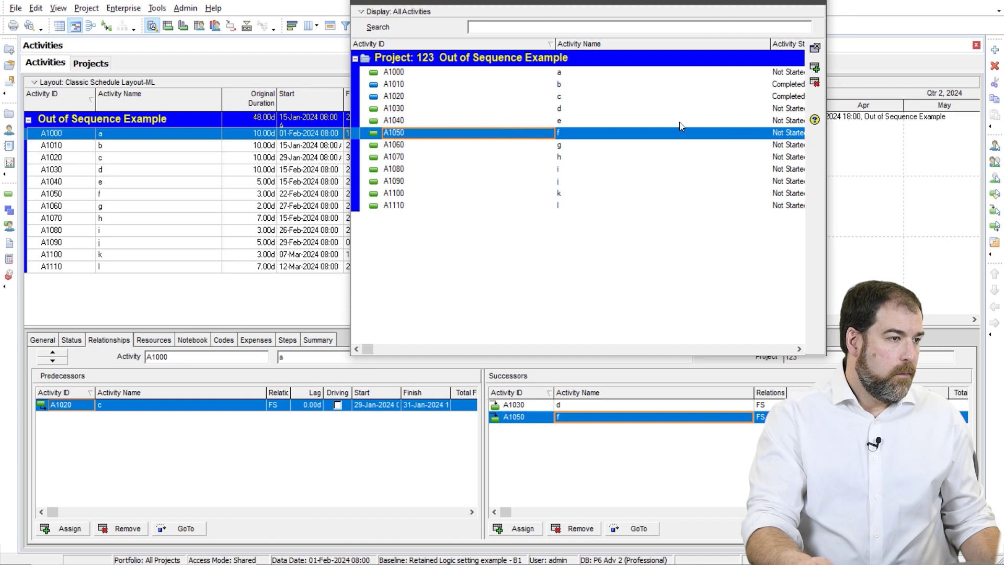
{"action": "left_click", "coordinate": [814, 82]}
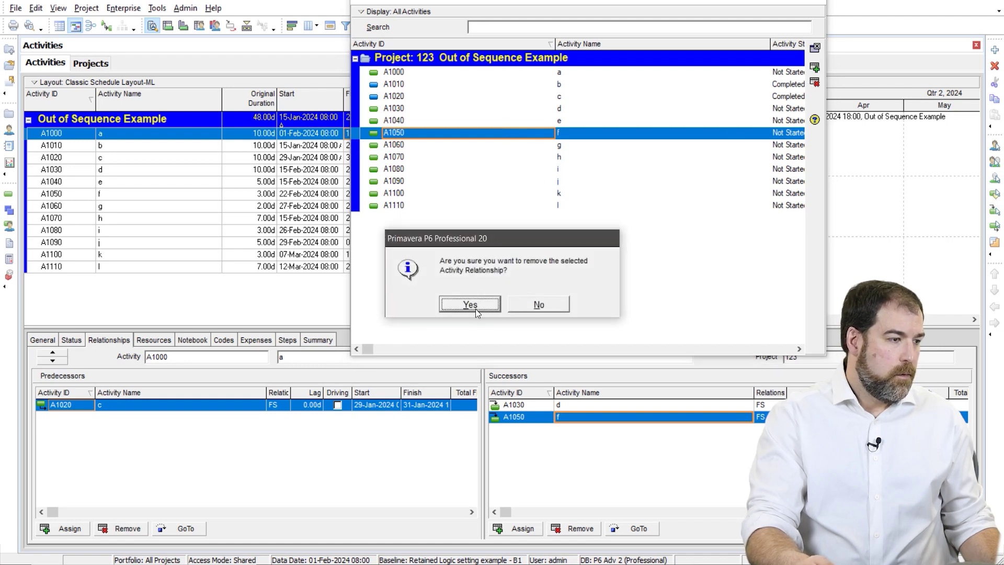
{"action": "left_click", "coordinate": [475, 310]}
{"action": "double_click", "coordinate": [539, 121]}
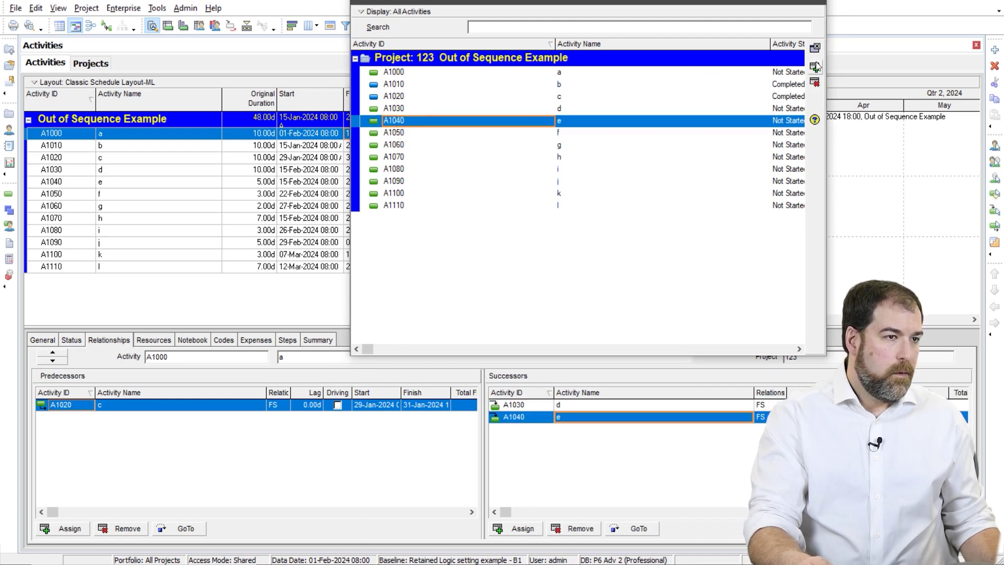
{"action": "left_click", "coordinate": [815, 48]}
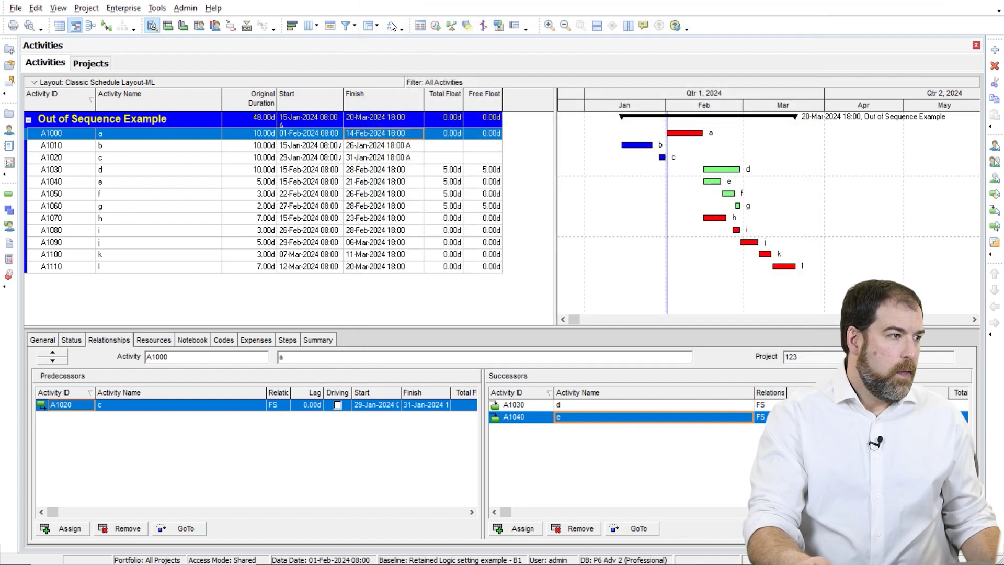
{"action": "left_click", "coordinate": [436, 26]}
{"action": "left_click", "coordinate": [633, 231]}
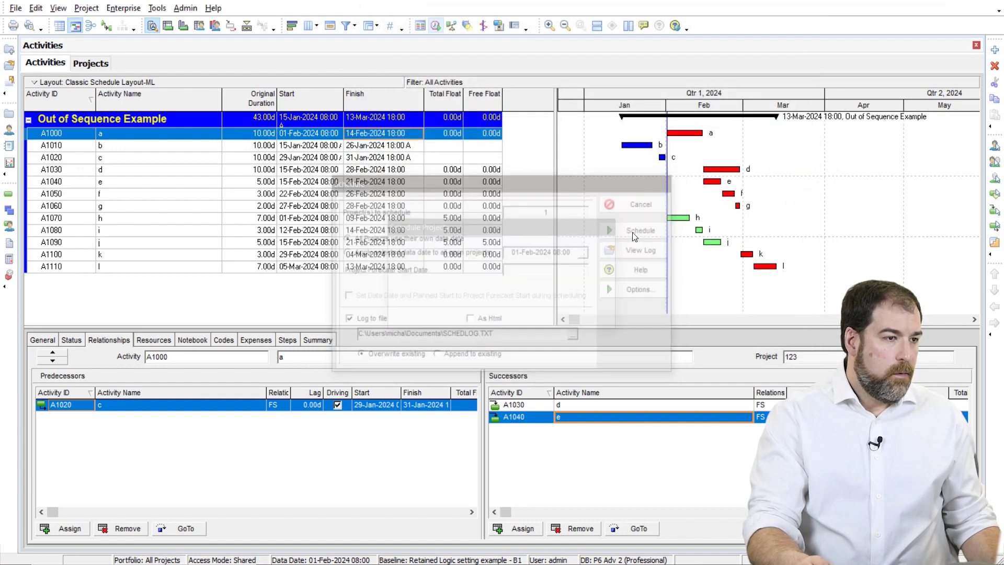